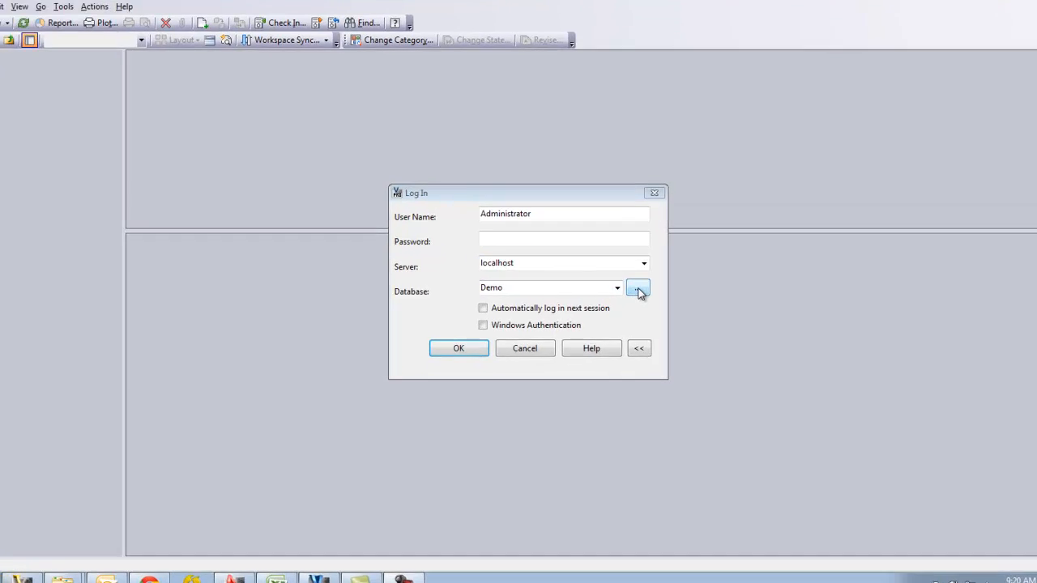
- Log in to the Demo database on localhost with the Administrator account
left_click(638, 290)
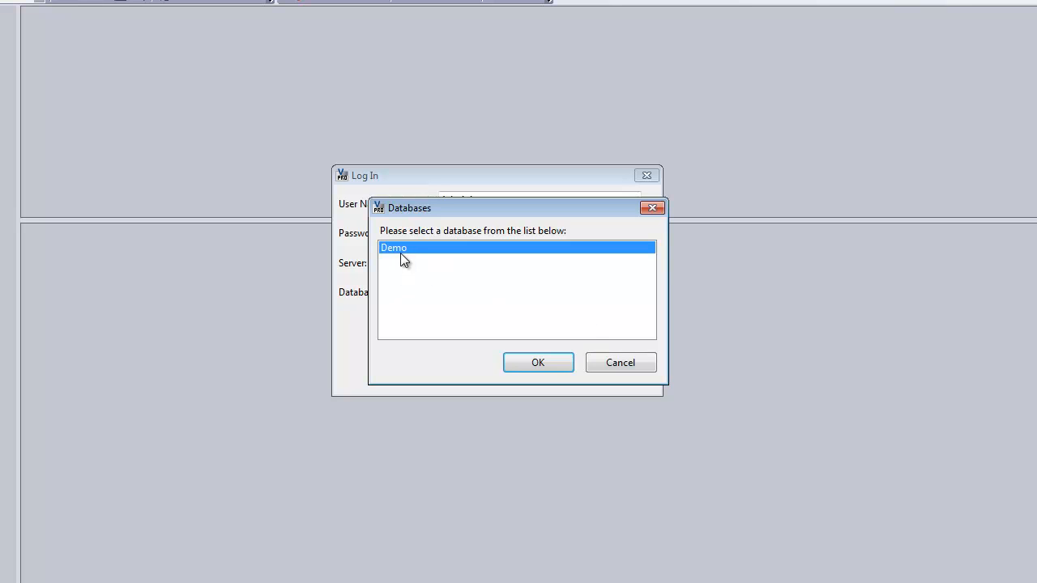
left_click(538, 362)
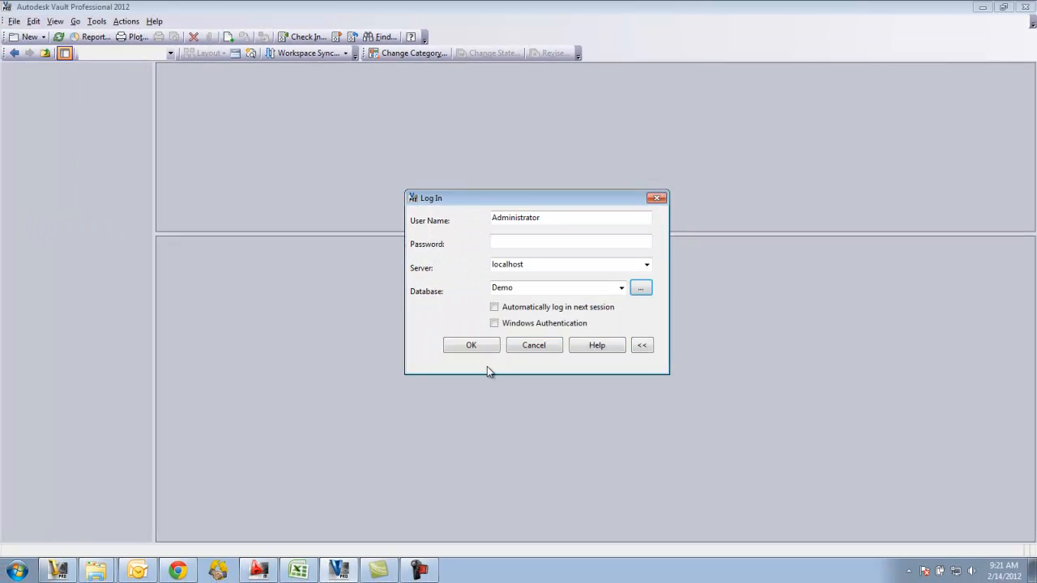
left_click(478, 346)
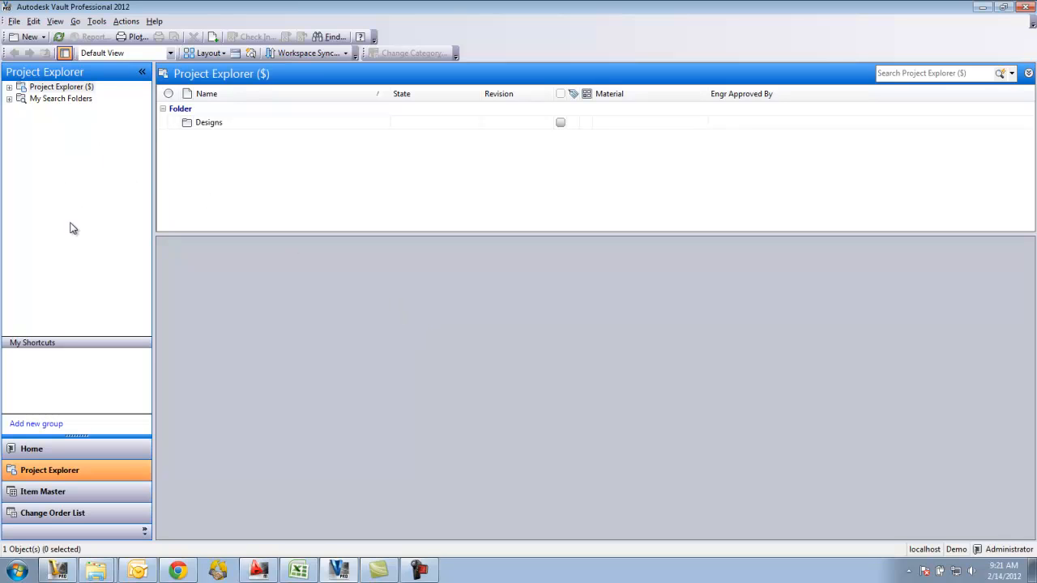
- Browse the project tree through Designs and AOTC_Designs and open the Spyder Lifter 3 arm folder
left_click(9, 86)
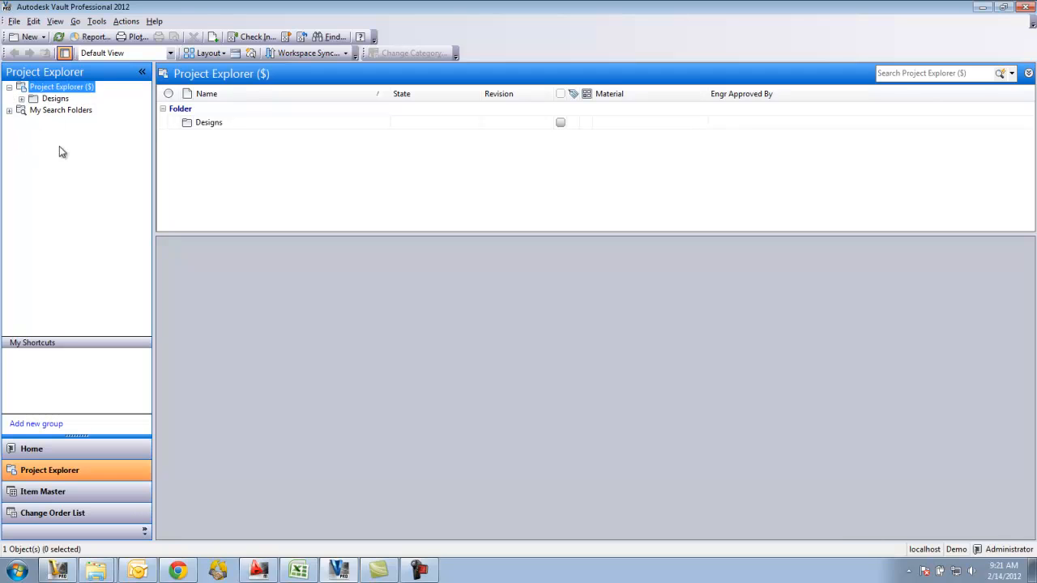
left_click(21, 99)
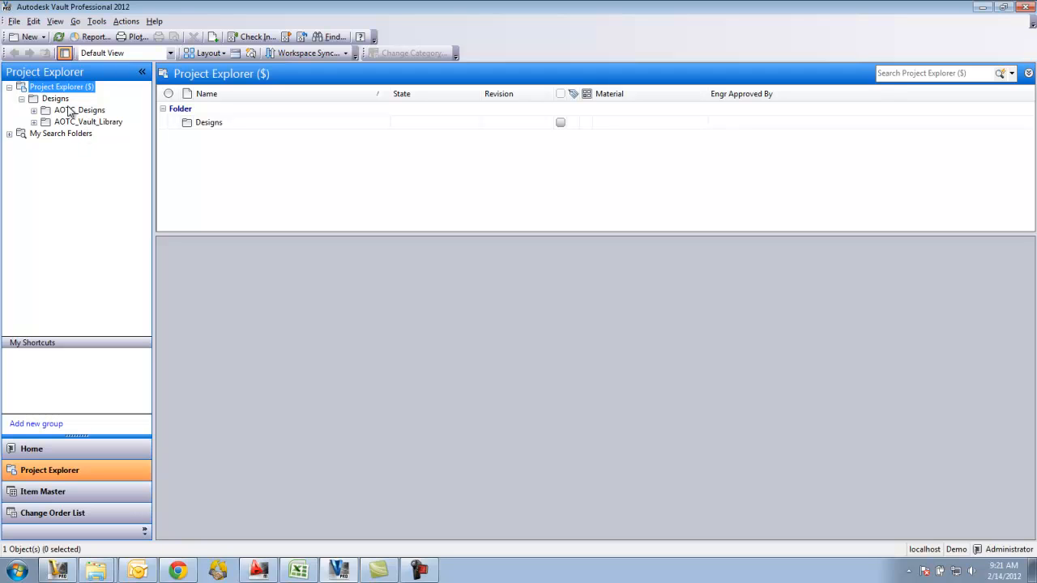
double_click(53, 99)
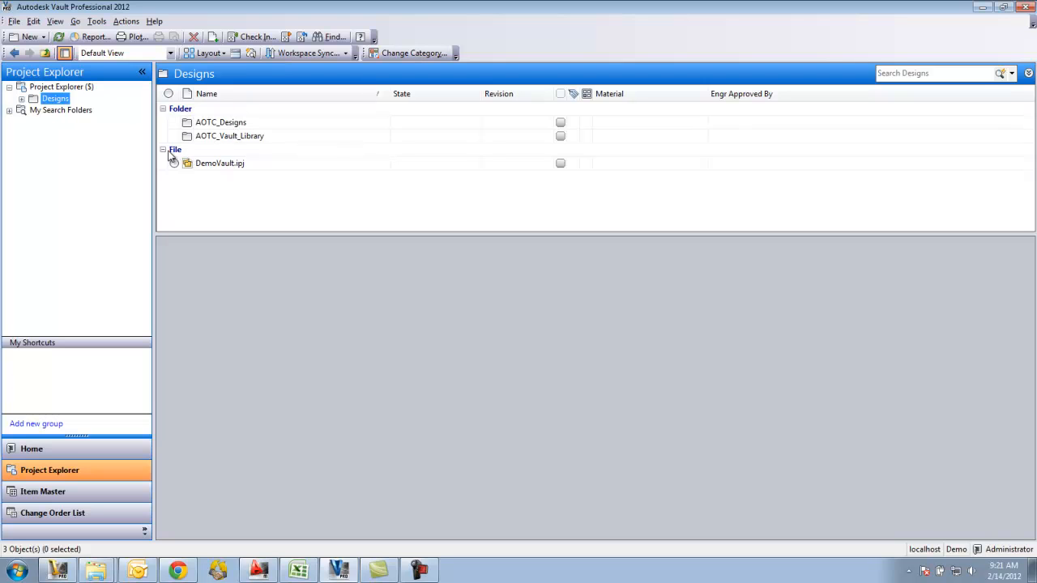
left_click(218, 122)
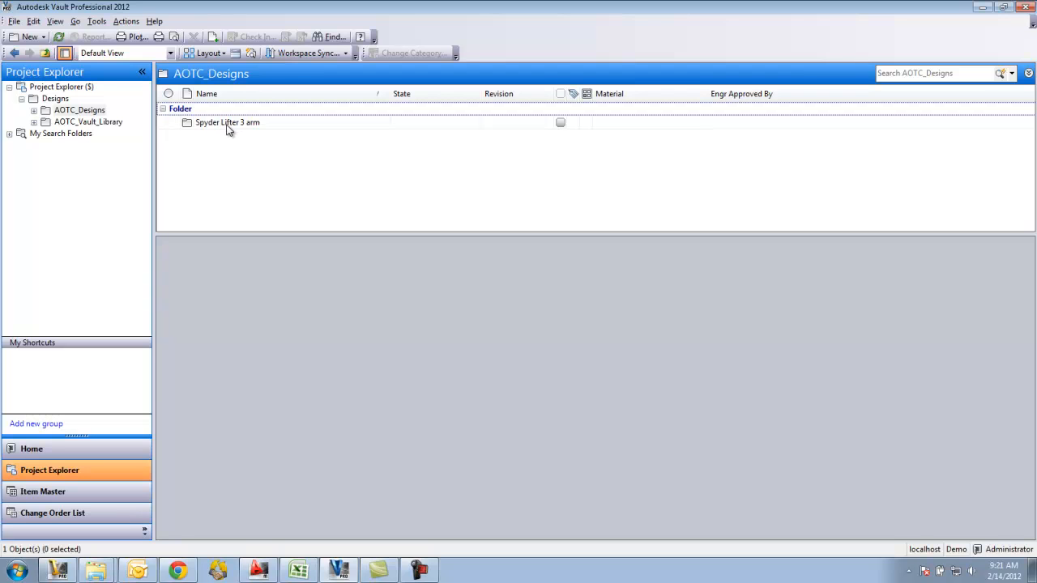
left_click(228, 124)
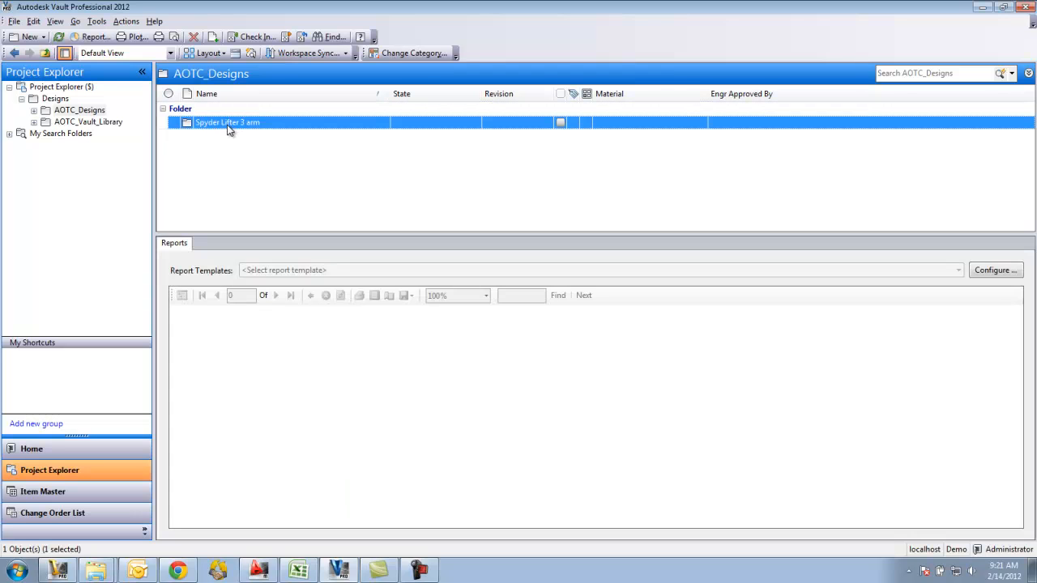
double_click(229, 126)
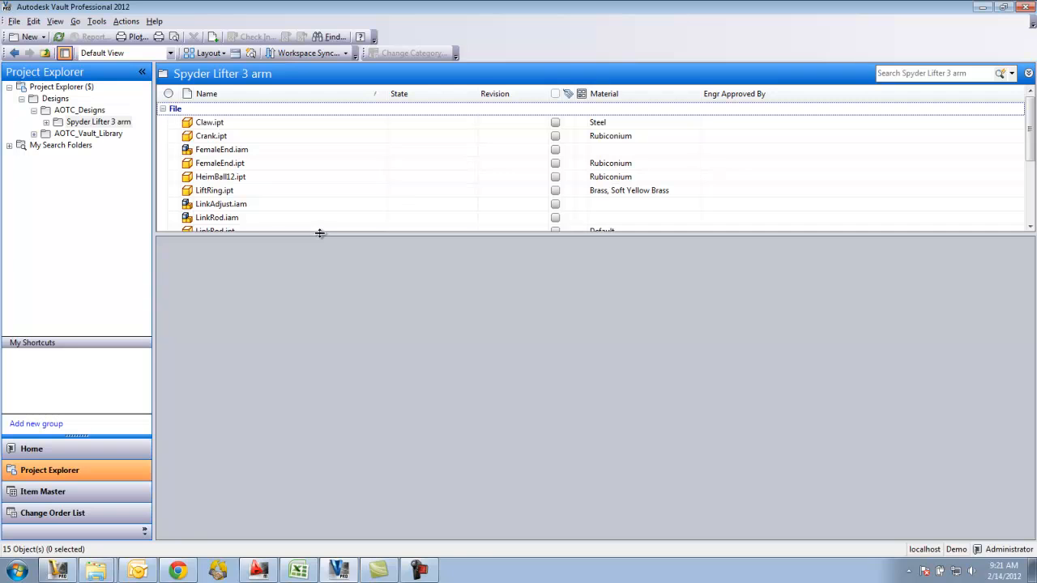
- Preview the Spyder Lifter 3 arm.idw drawing and resize the file list to give the preview more room
left_click_drag(320, 233, 315, 330)
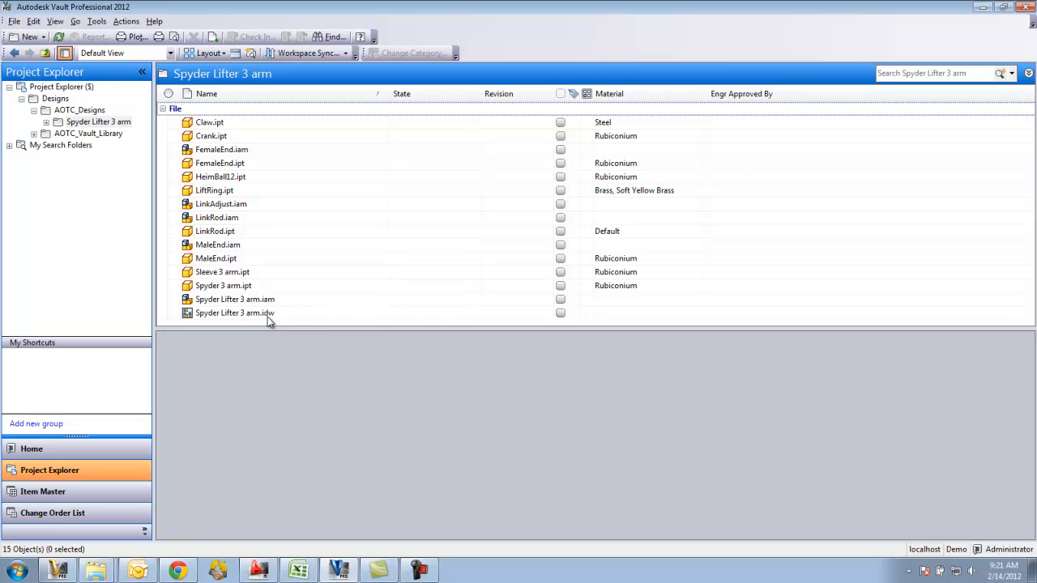
left_click(268, 315)
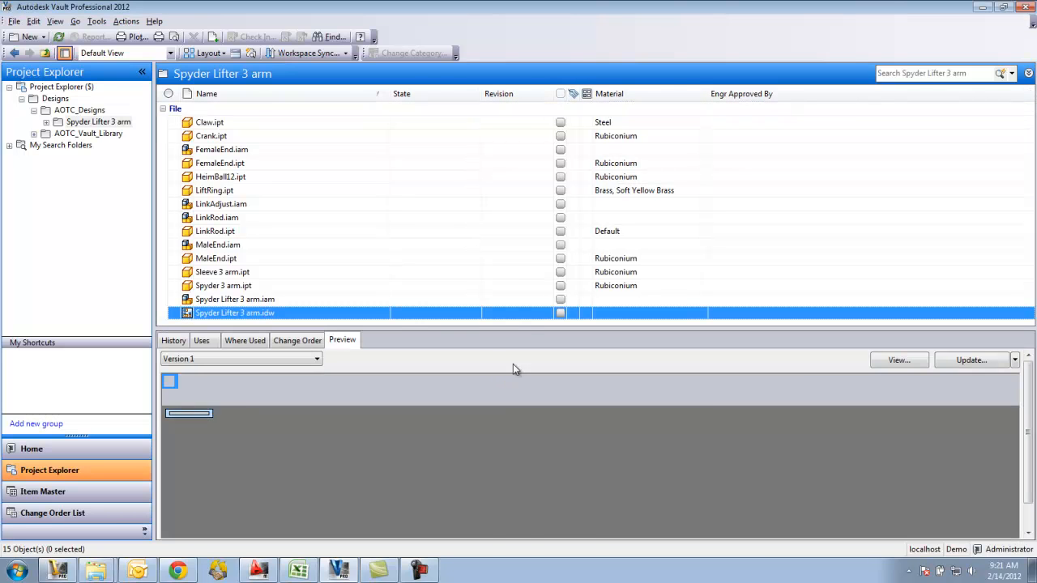
left_click_drag(510, 330, 503, 282)
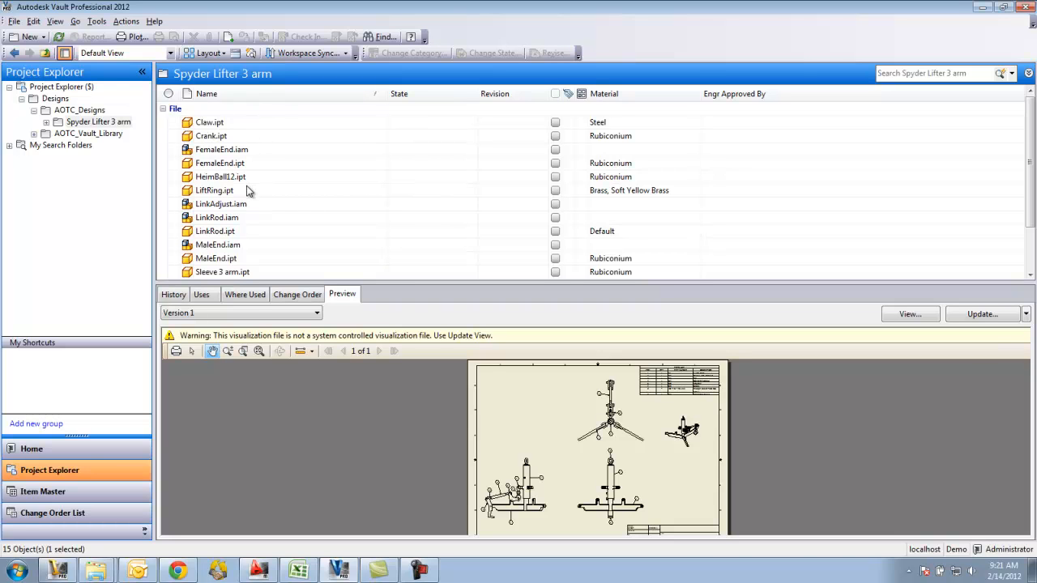
- Review the version history of Spyder Lifter 3 arm.idw, widening the Checked In column to show the full date
left_click(172, 296)
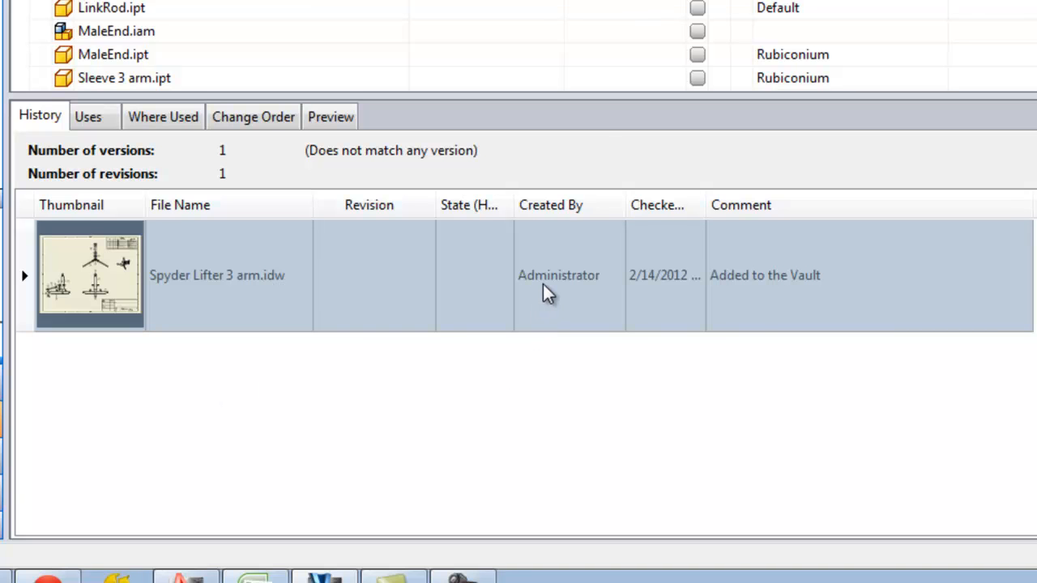
left_click(775, 292)
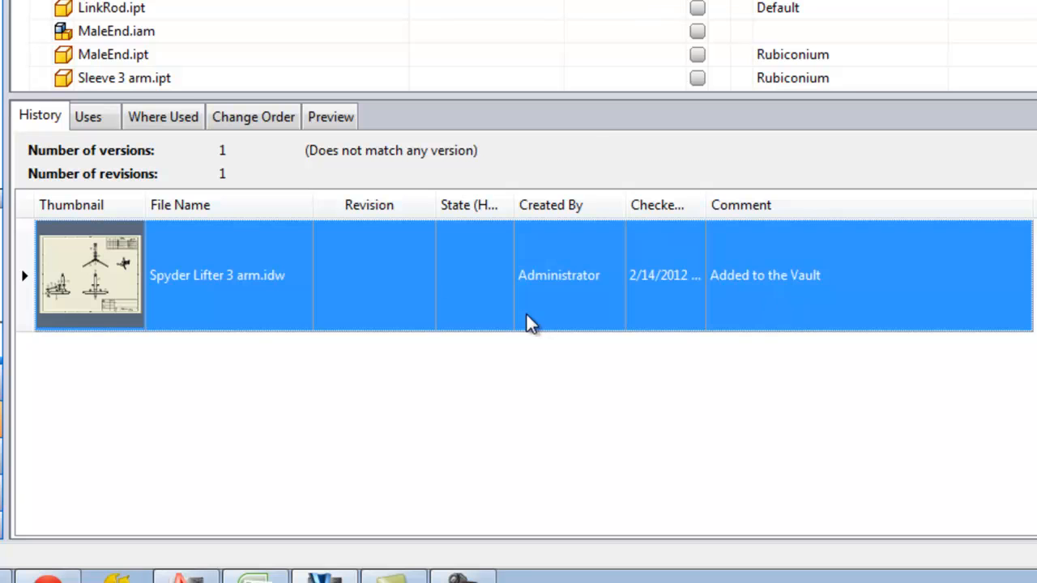
left_click_drag(705, 208, 770, 207)
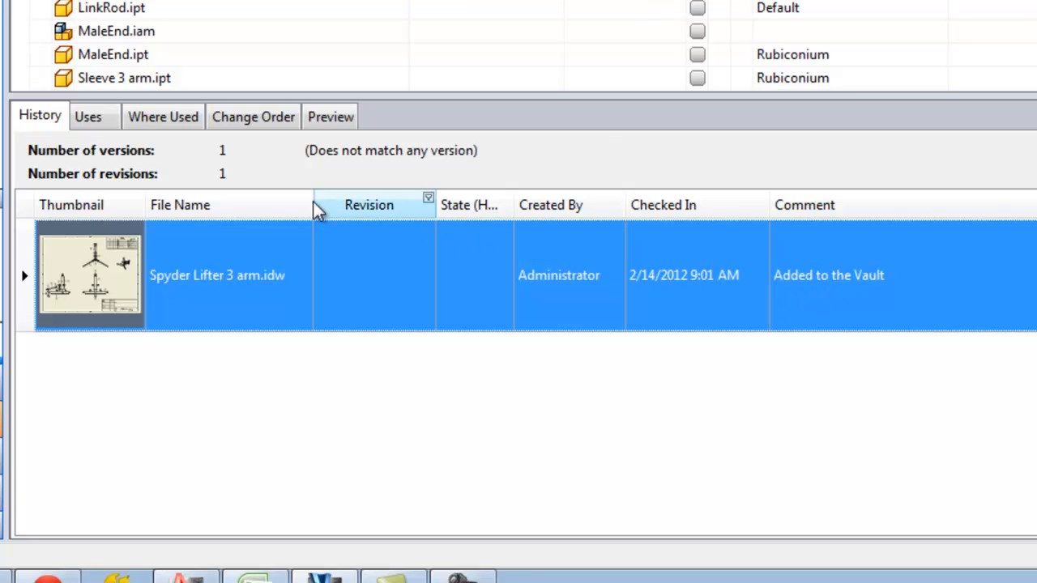
- Examine the files used by Spyder Lifter 3 arm.idw with full file names shown, including its assembly, Claw.ipt, Crank.ipt and LiftRing.ipt
left_click(97, 120)
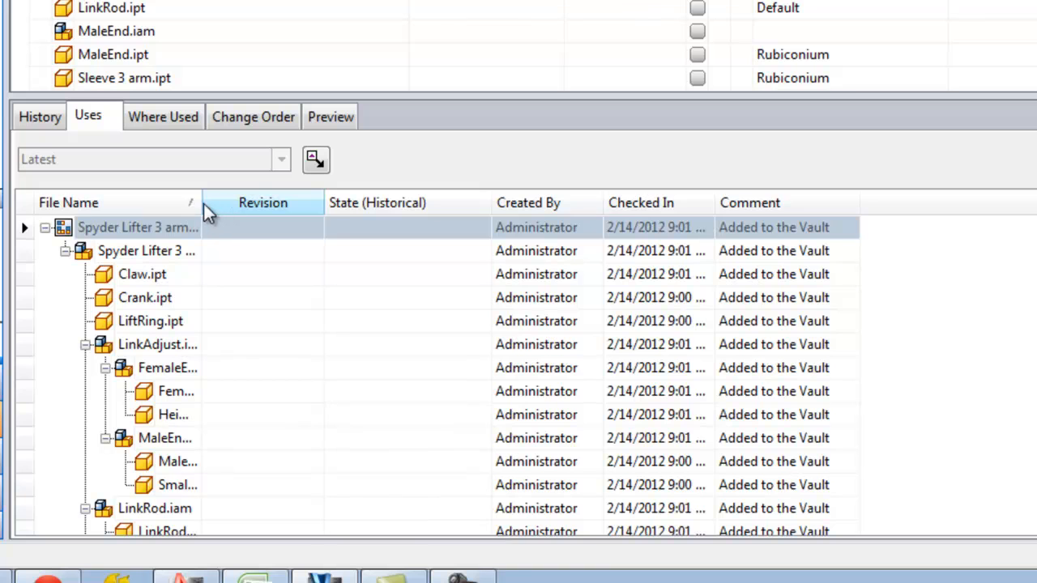
left_click_drag(202, 204, 256, 203)
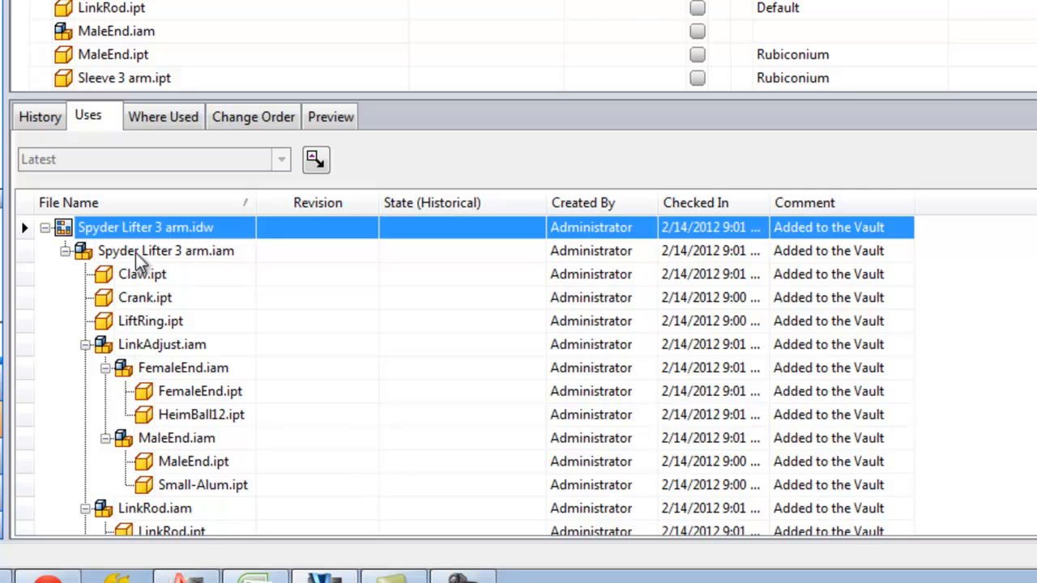
left_click(203, 252)
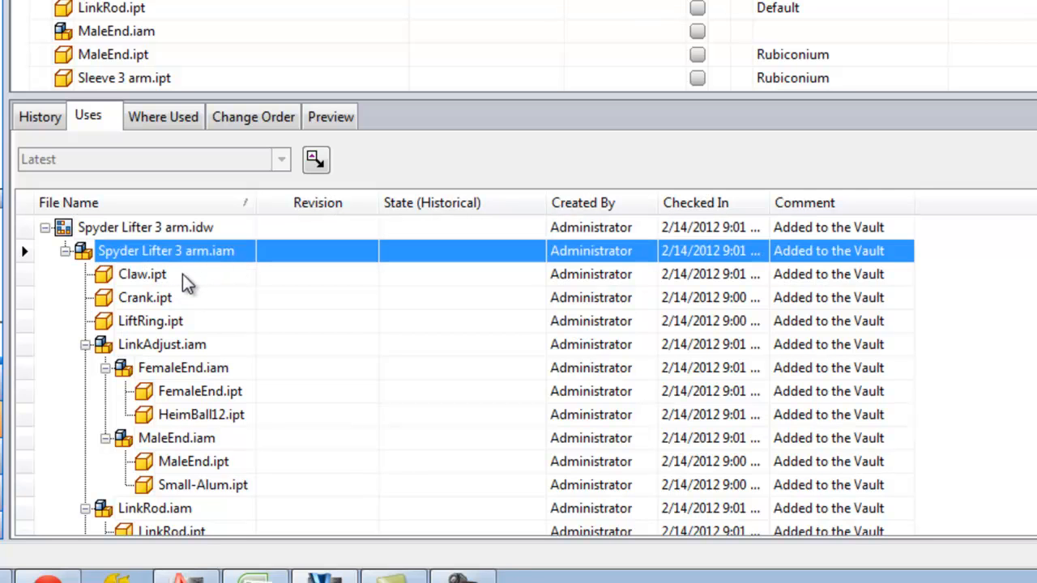
left_click(182, 275)
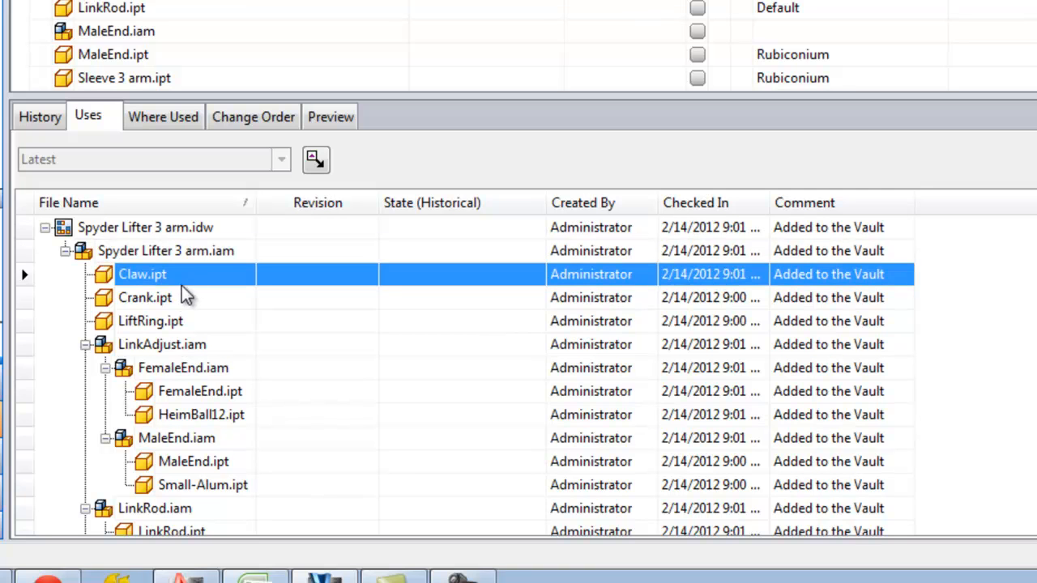
left_click(177, 300)
left_click(197, 324)
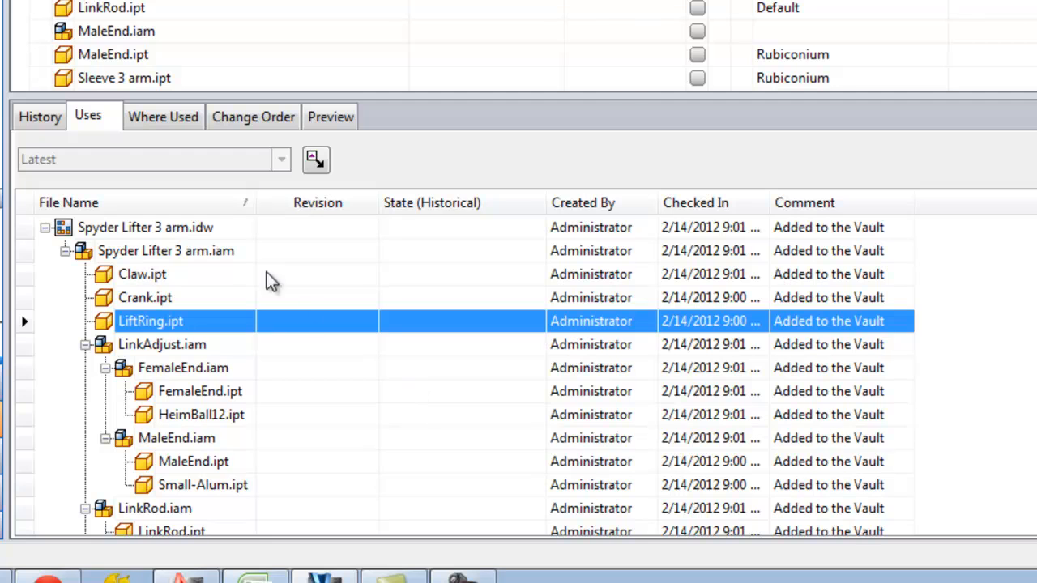
- Trace where Claw.ipt is used up through its parent assembly to the drawing, and check its change orders
left_click(153, 119)
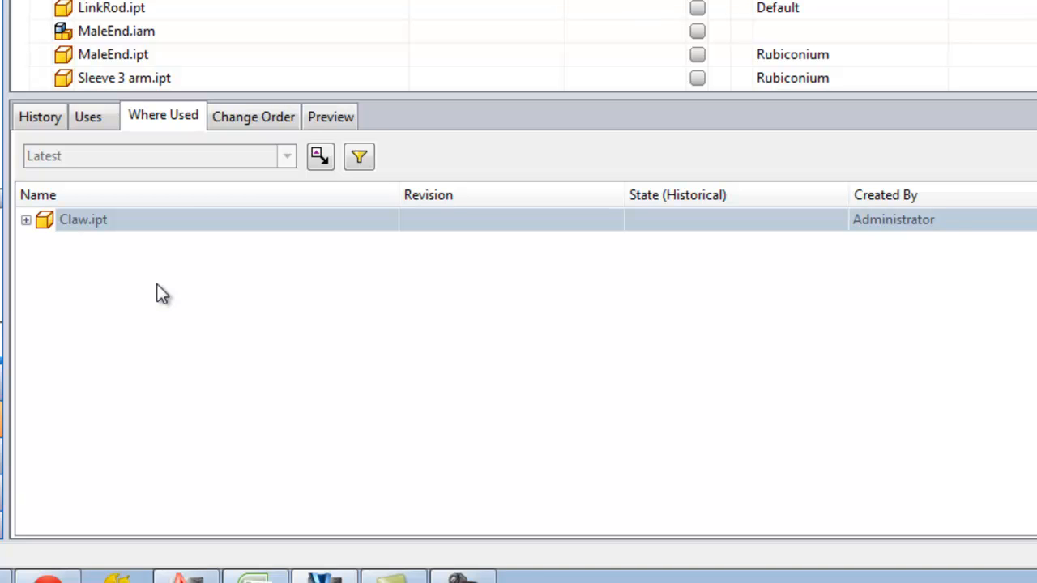
left_click(27, 221)
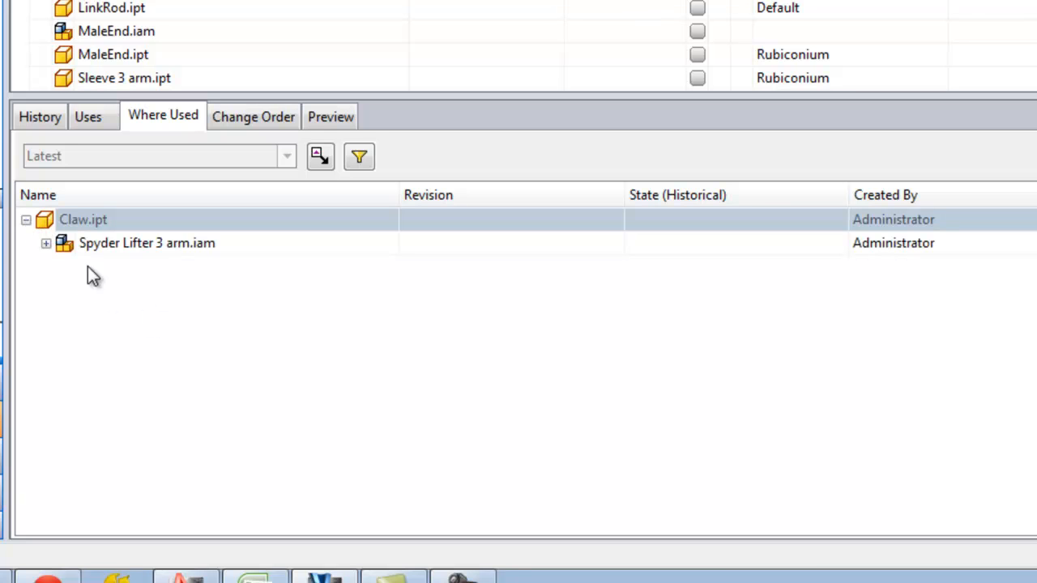
left_click(47, 243)
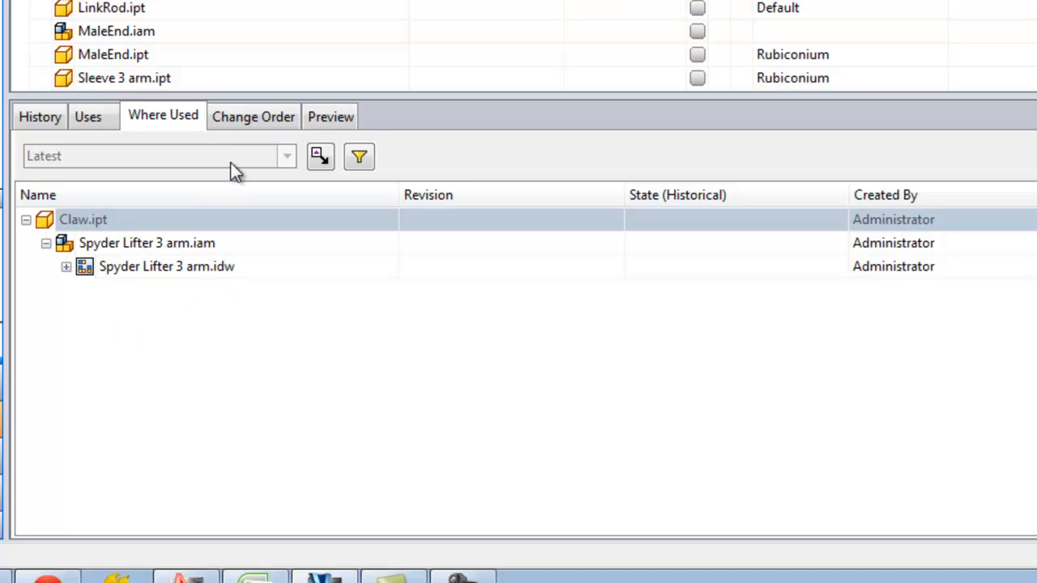
left_click(243, 122)
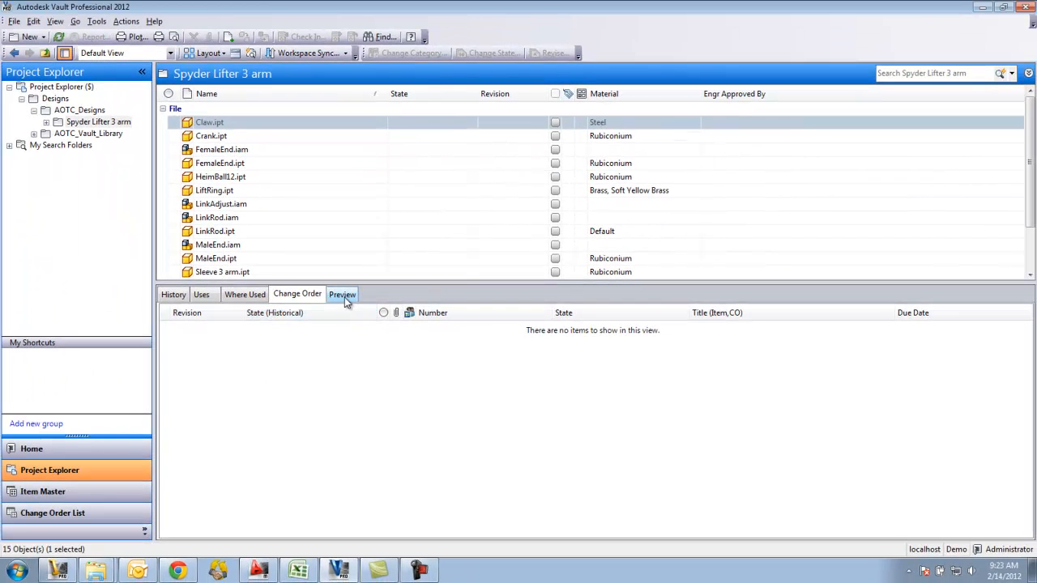
- Preview Spyder Lifter 3 arm.idw and inspect its parts list and drawing views up close
left_click(330, 117)
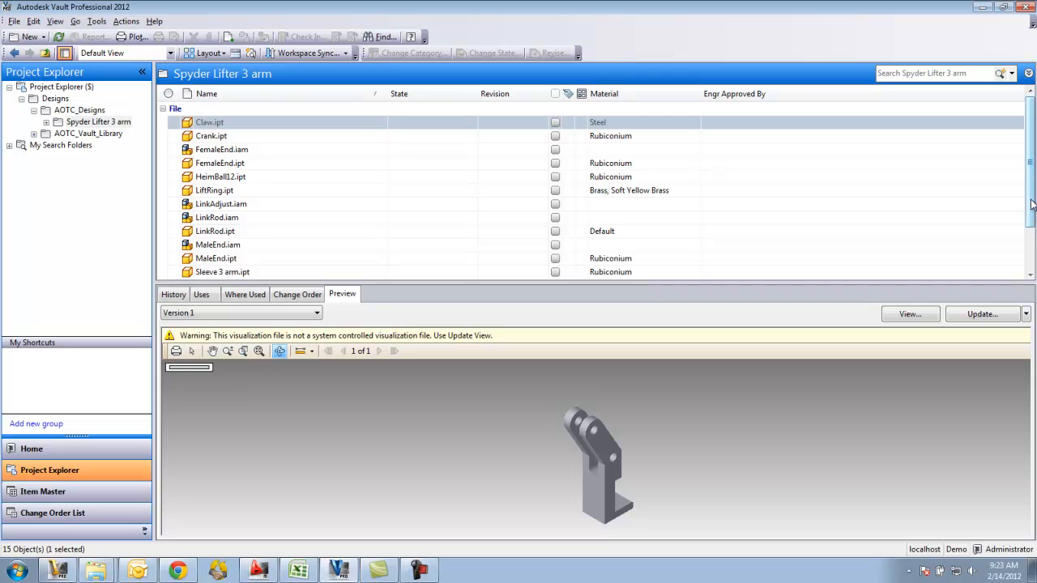
scroll(1034, 210, "down", 1)
left_click(276, 272)
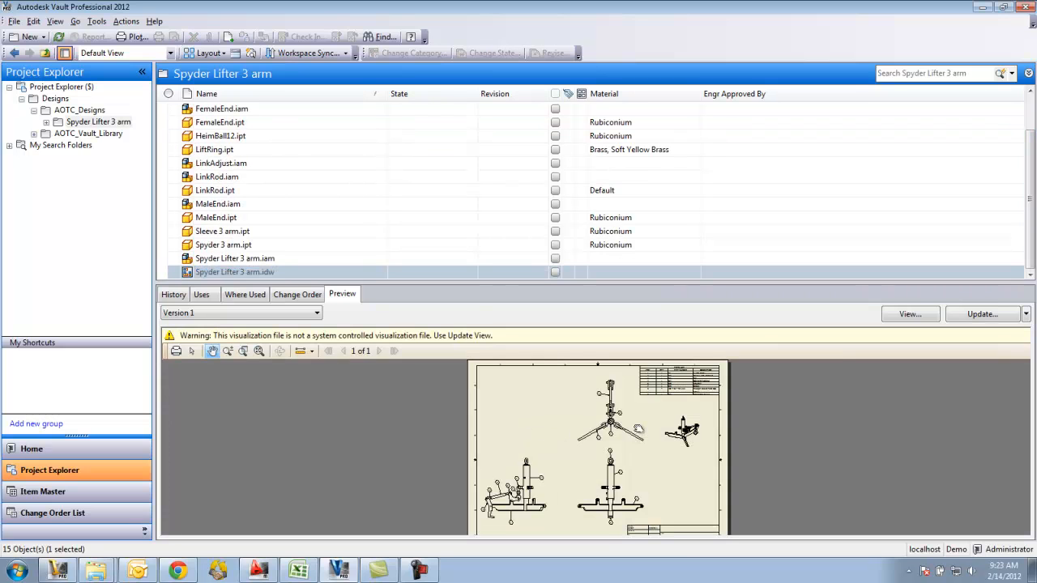
scroll(639, 430, "up", 3)
scroll(582, 423, "up", 3)
left_click_drag(749, 364, 552, 527)
left_click_drag(680, 416, 614, 489)
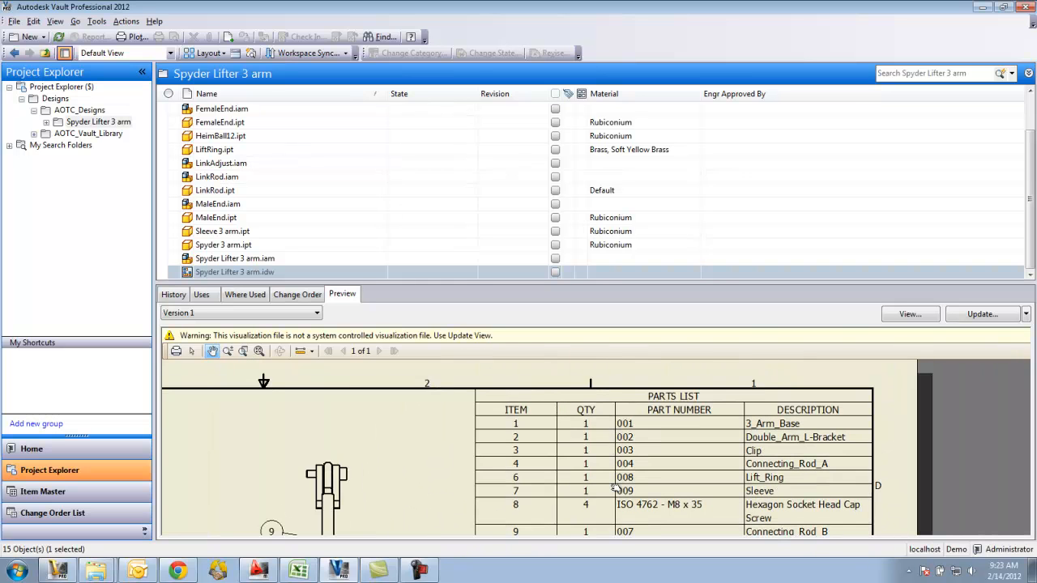
scroll(614, 489, "down", 5)
scroll(490, 430, "up", 3)
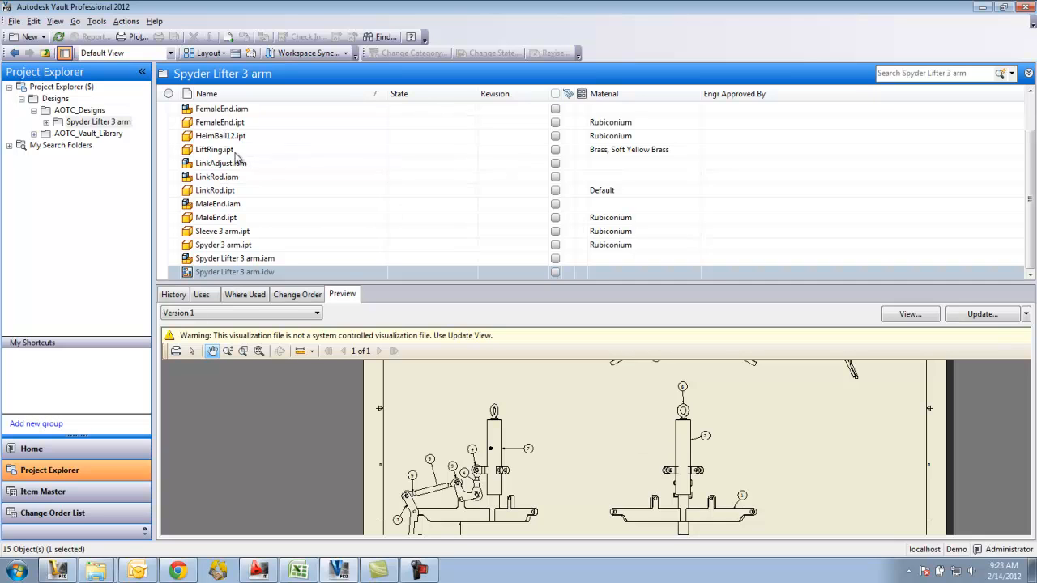
- Preview the Claw.ipt model and rotate it to view the part from its side
scroll(1031, 228, "up", 1)
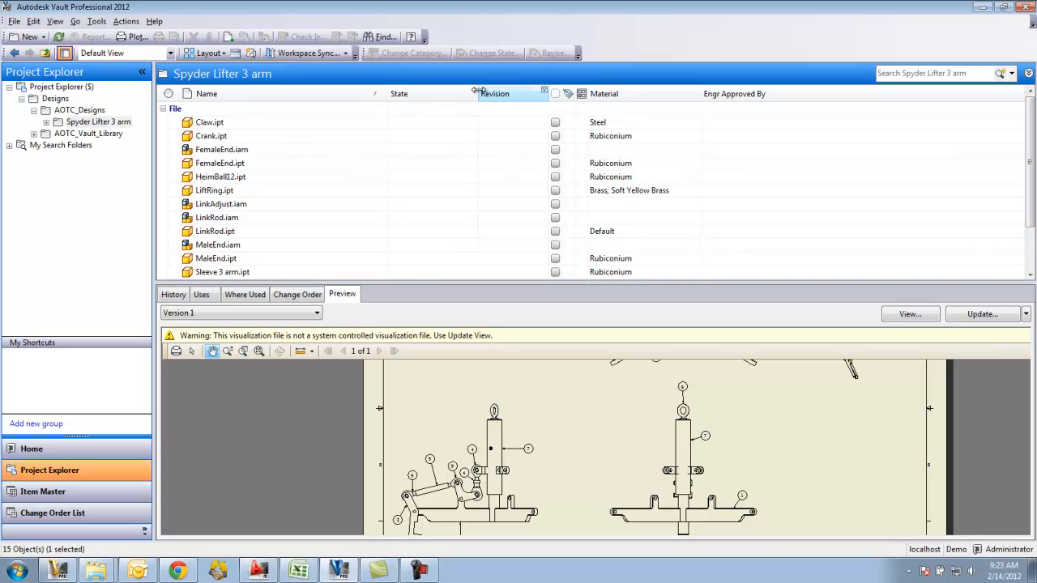
left_click(238, 127)
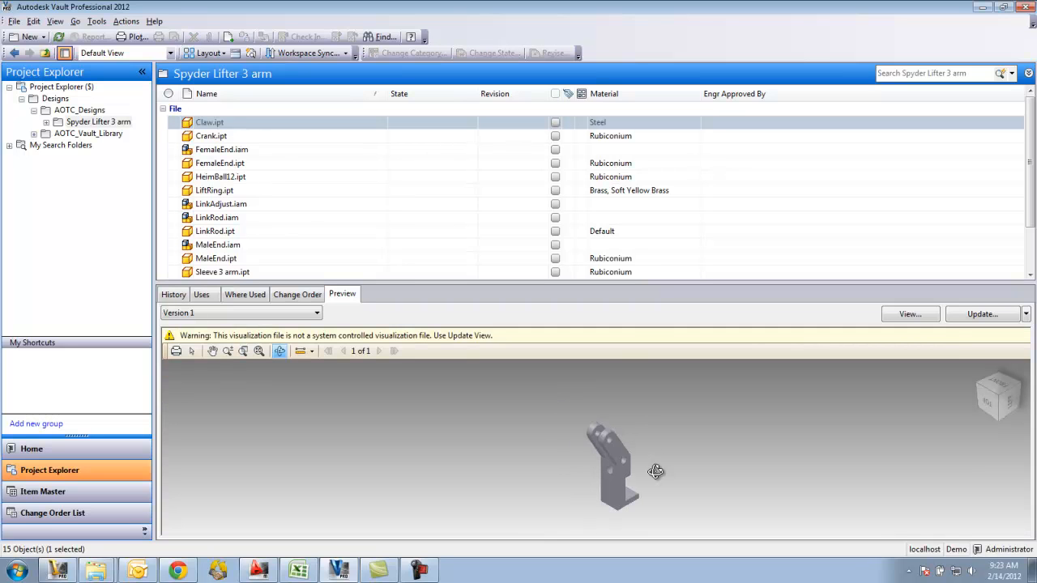
mouse_move(619, 475)
left_mouse_down()
mouse_move(591, 456)
mouse_move(606, 460)
left_mouse_up()
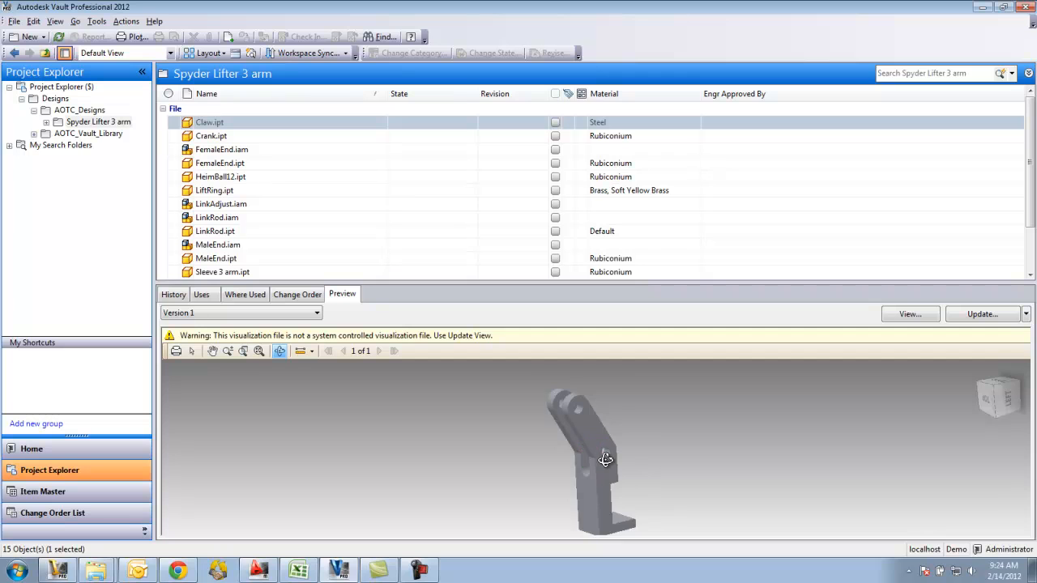
middle_click_drag(607, 459, 561, 440)
mouse_move(561, 444)
left_mouse_down()
mouse_move(535, 460)
mouse_move(298, 341)
mouse_move(491, 474)
mouse_move(539, 434)
mouse_move(498, 462)
left_mouse_up()
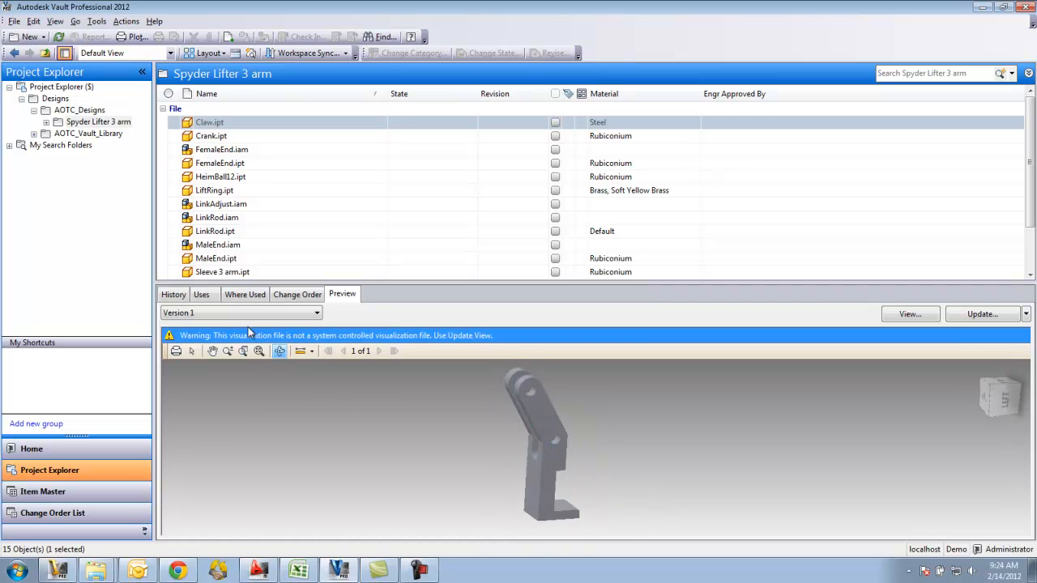
- Measure the distance on the Claw.ipt preview from the upright's long vertical edge to the end edge of the foot
left_click(301, 355)
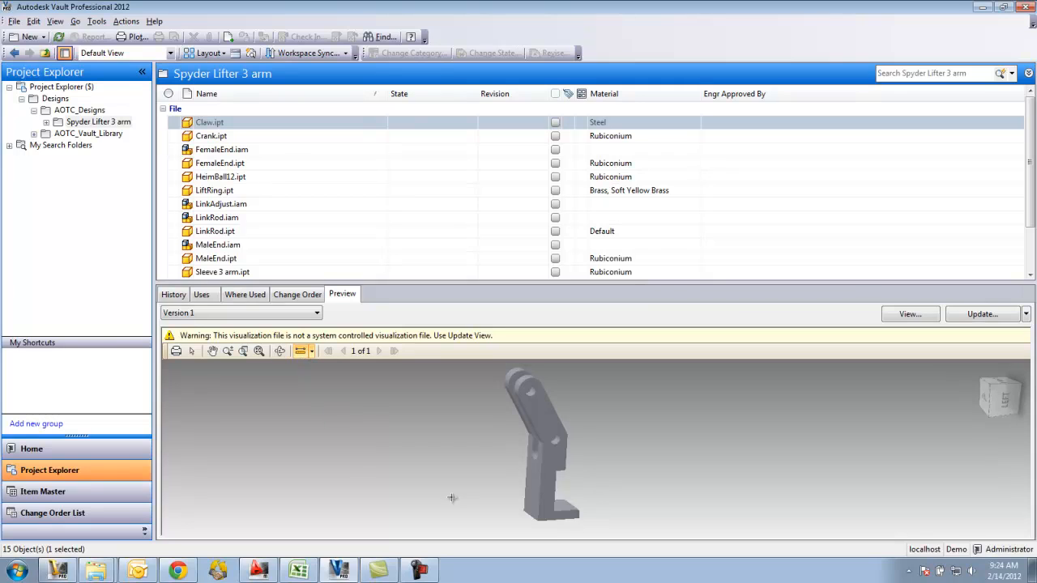
left_click(541, 485)
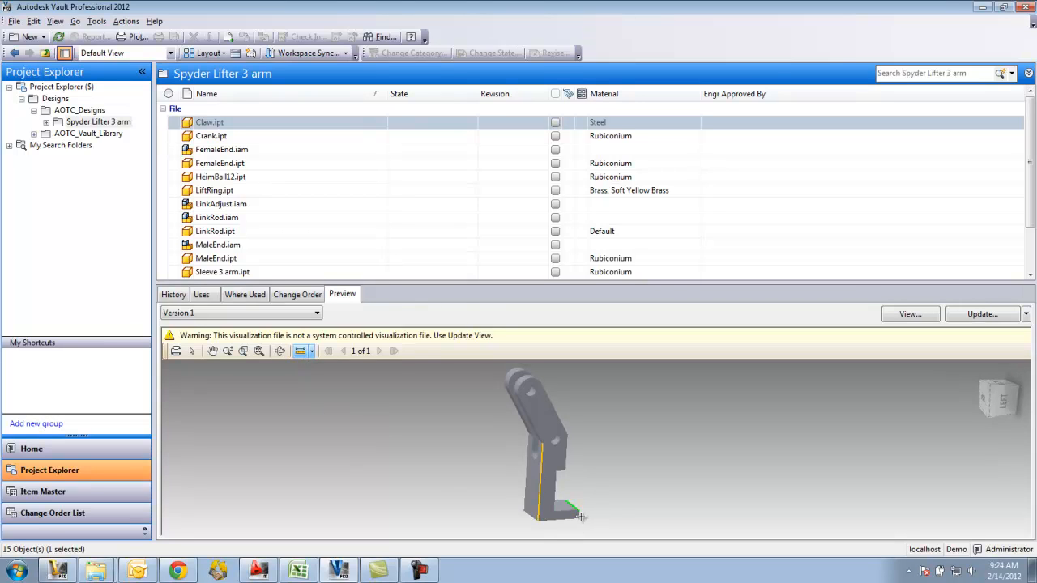
scroll(580, 515, "up", 4)
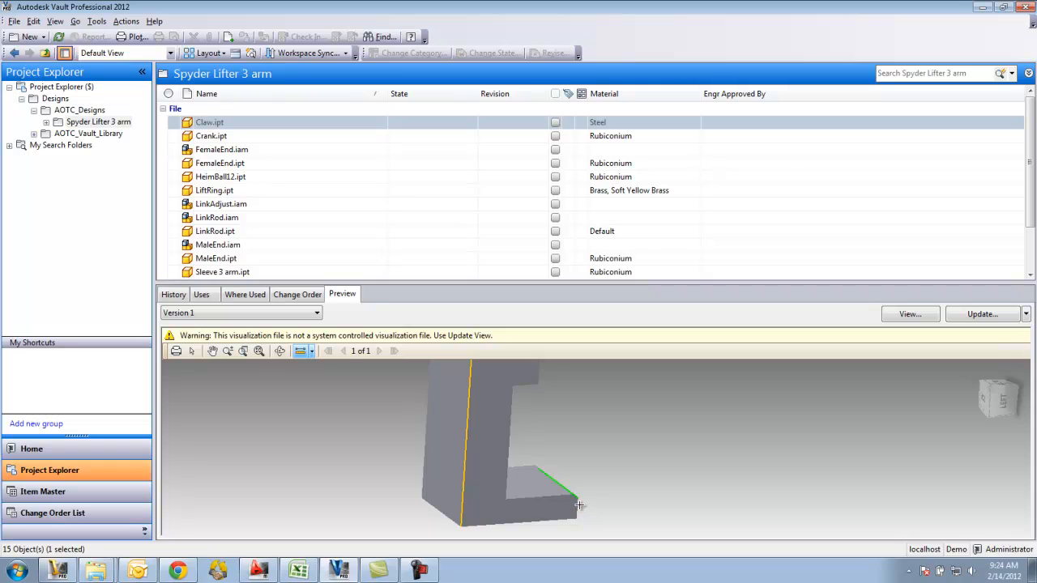
left_click(580, 506)
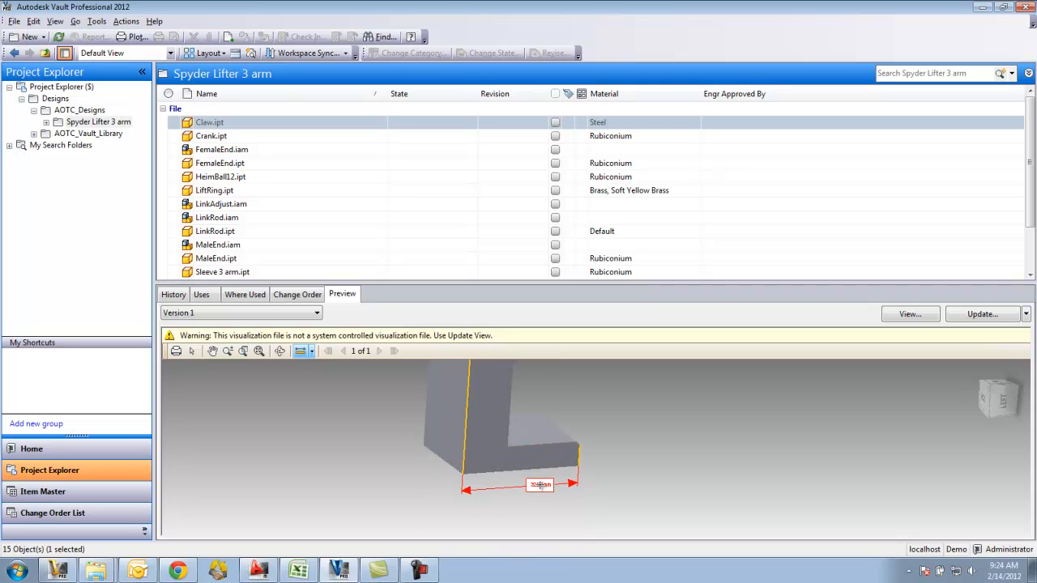
left_click(540, 485)
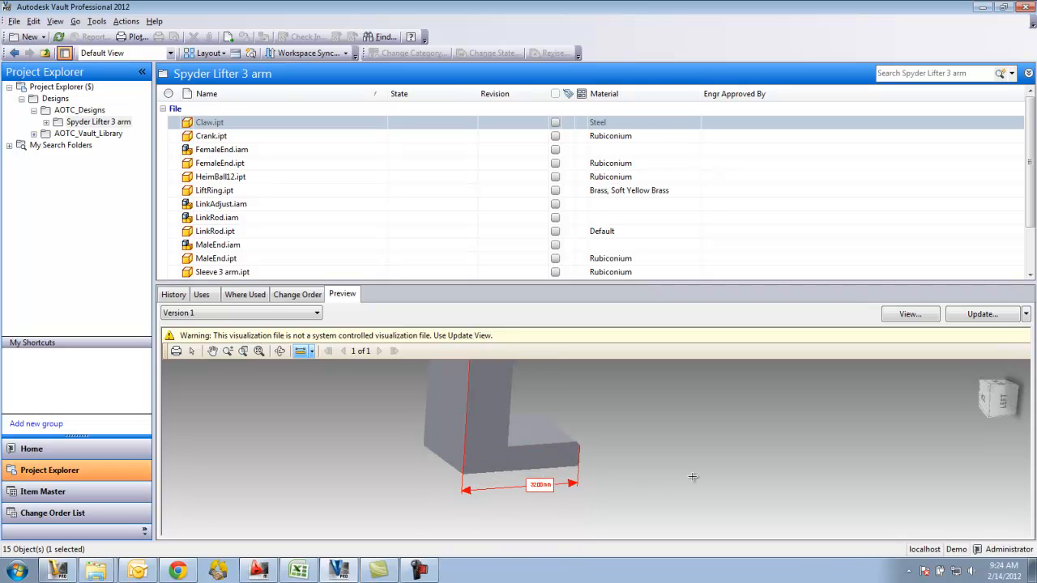